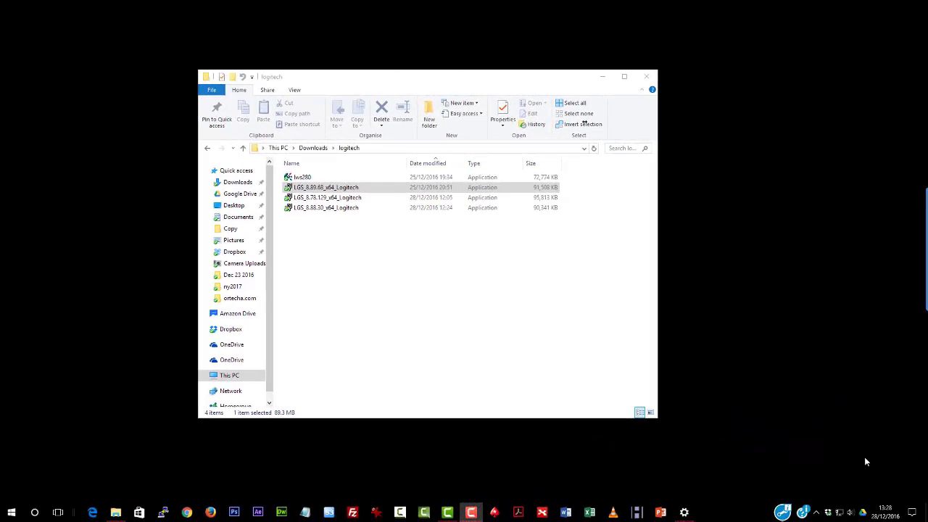
double_click(508, 187)
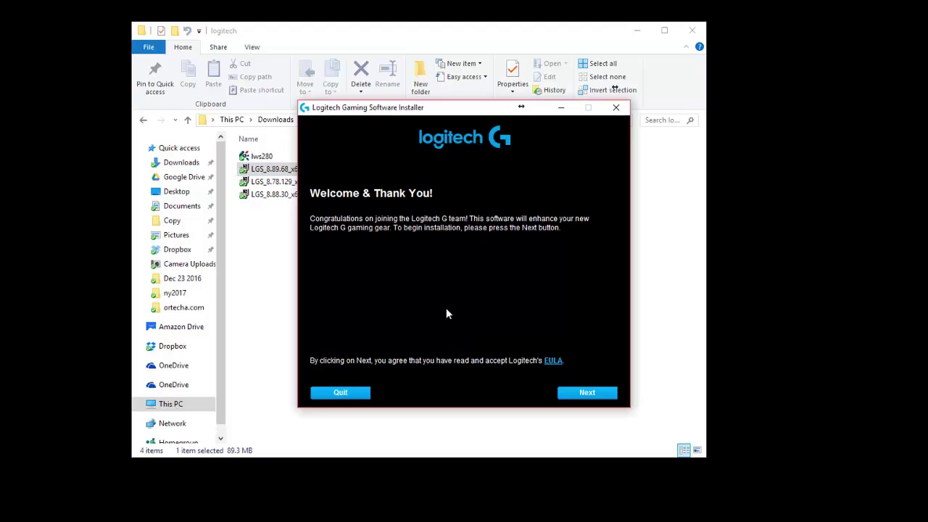
click(588, 393)
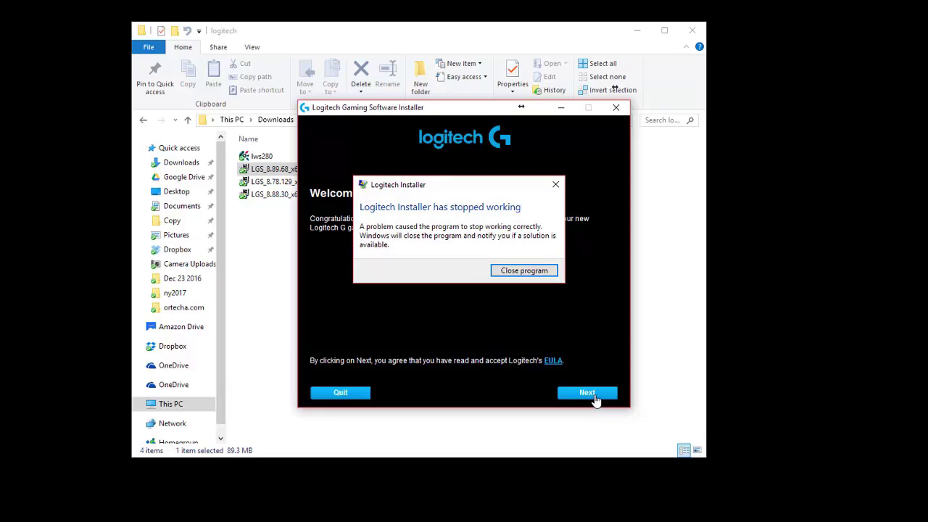
click(508, 273)
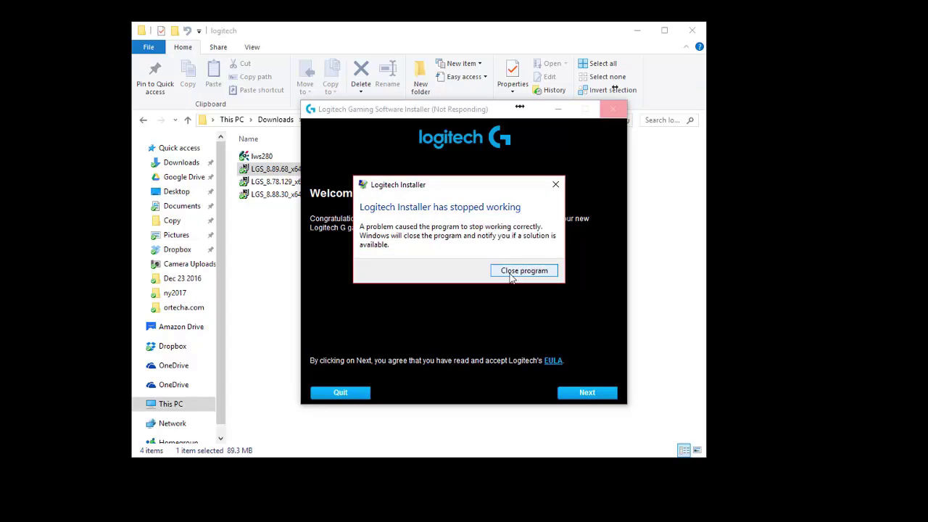
click(524, 274)
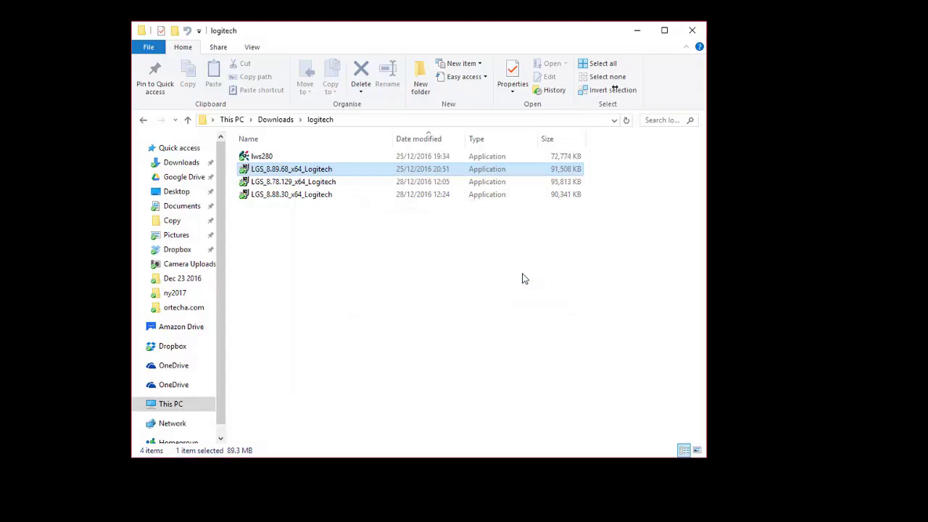
click(524, 279)
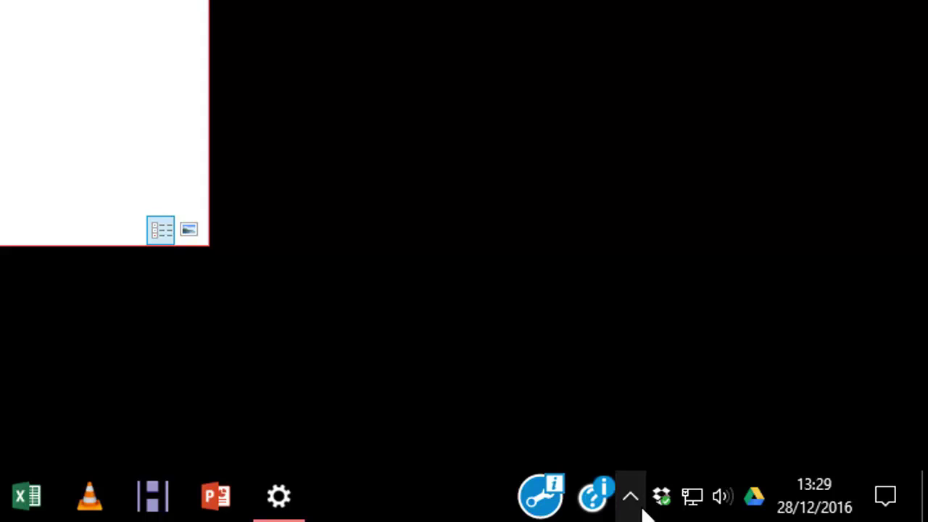
Exit the Easy Setting Box app from the hidden tray icons.
click(642, 507)
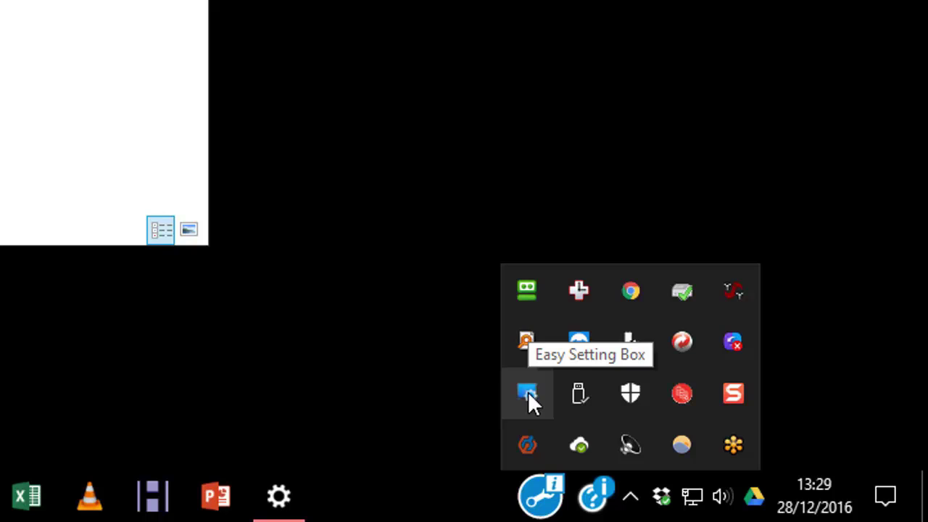
right_click(528, 391)
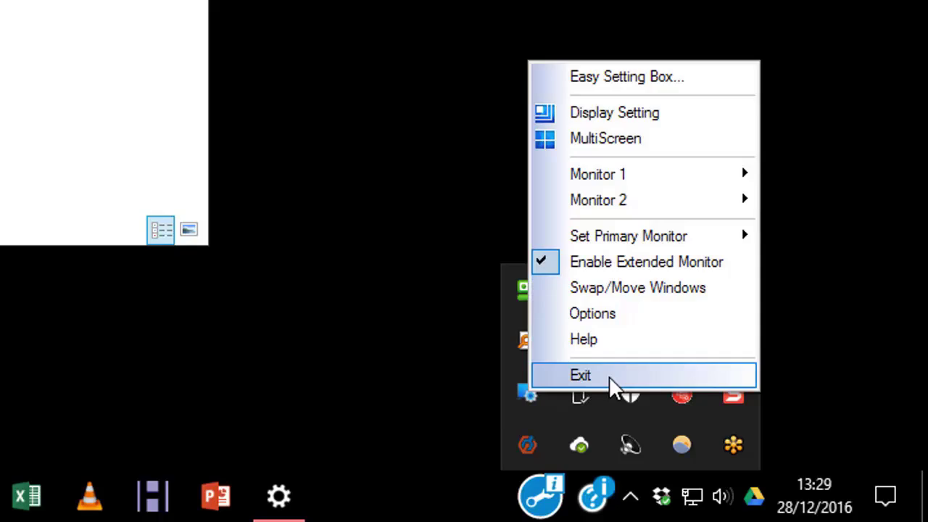
click(609, 376)
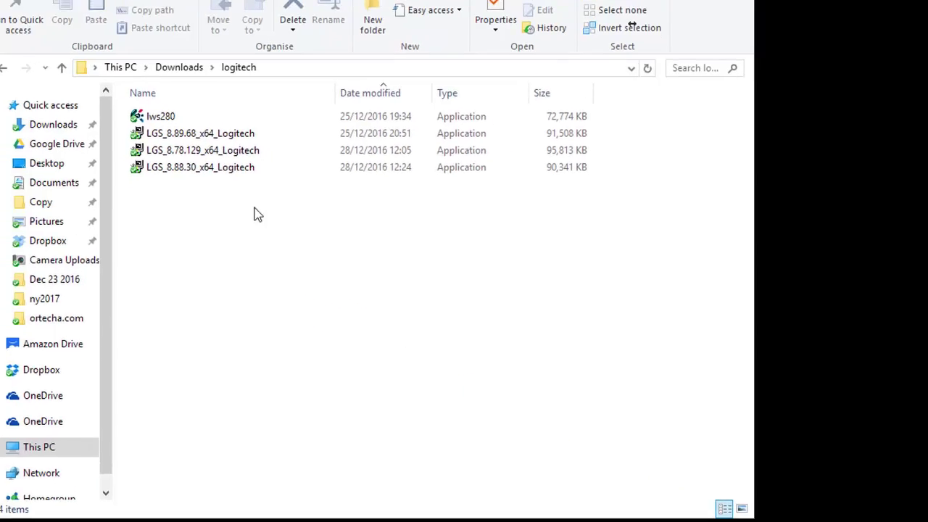
Run the LGS_8.89.68 installer, opting in to Overwolf lighting, and start installing.
double_click(238, 158)
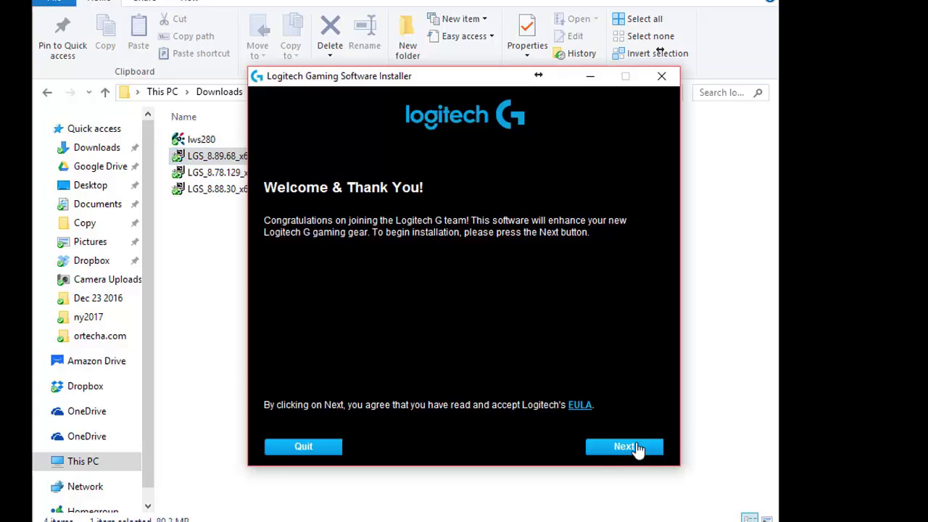
click(626, 447)
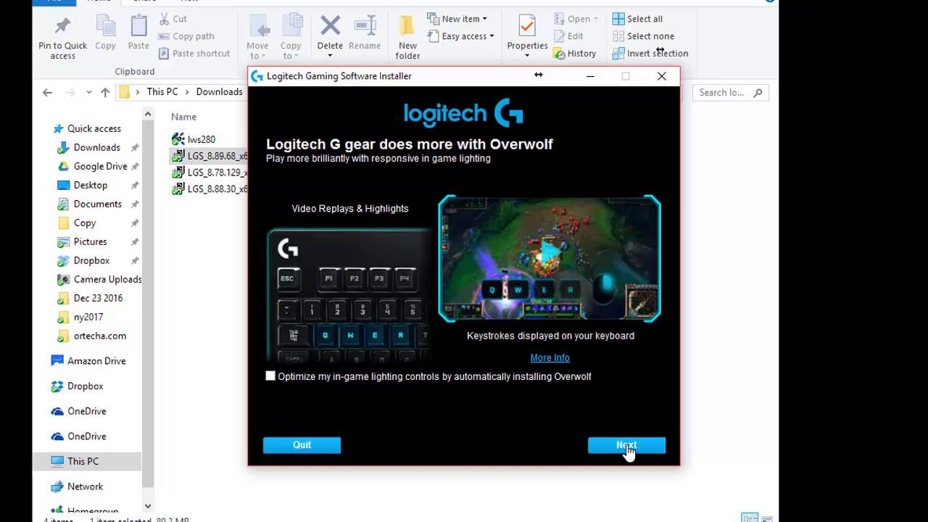
drag(434, 76, 430, 28)
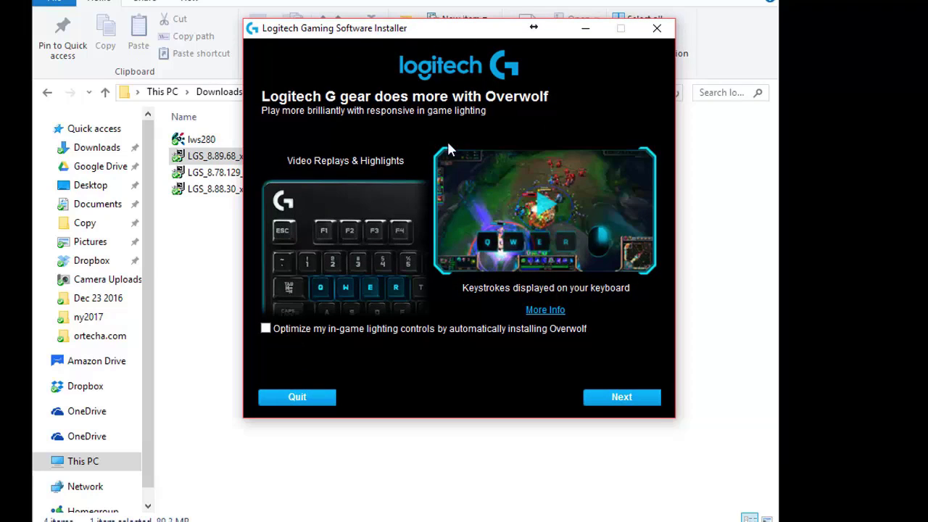
click(265, 328)
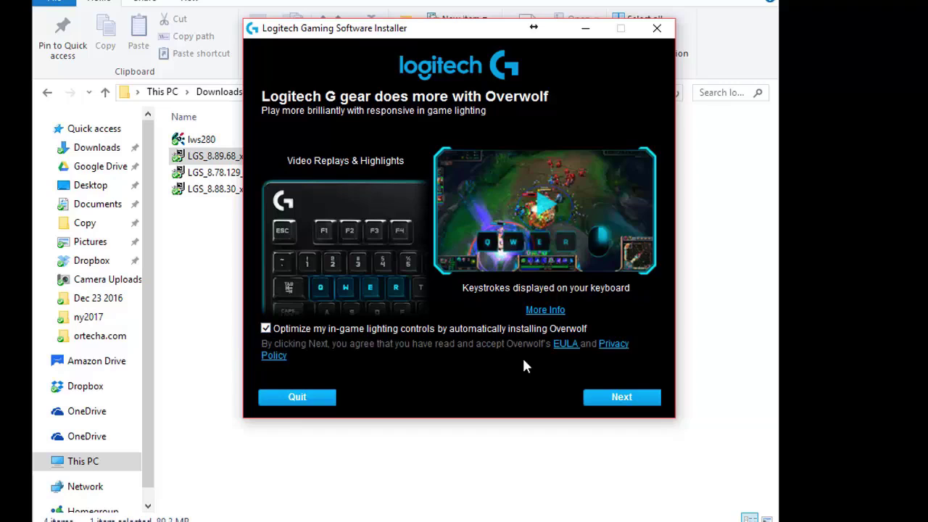
click(621, 396)
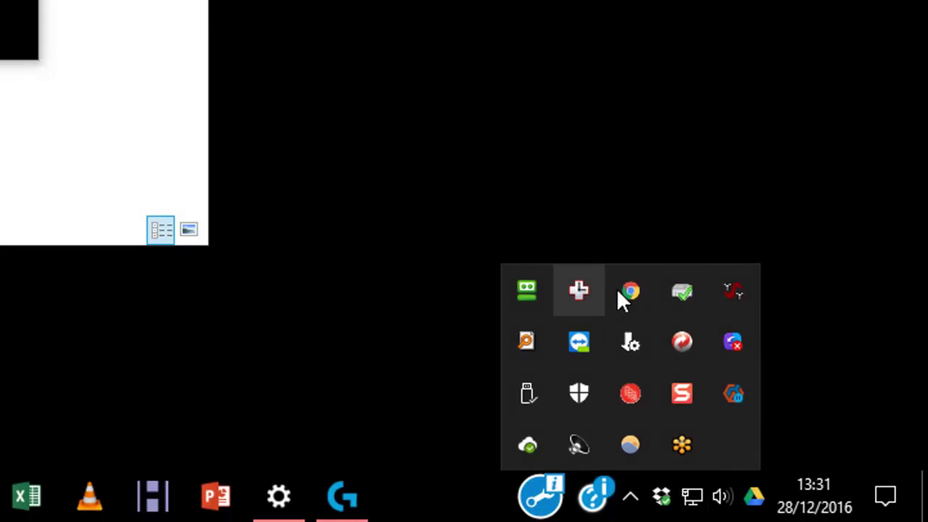
Exit Google Chrome from its background tray icon.
right_click(627, 288)
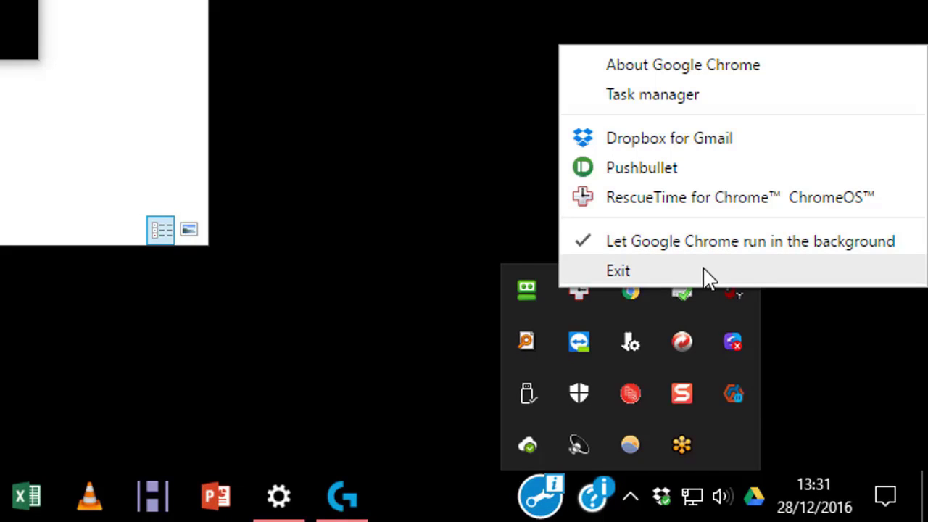
click(631, 504)
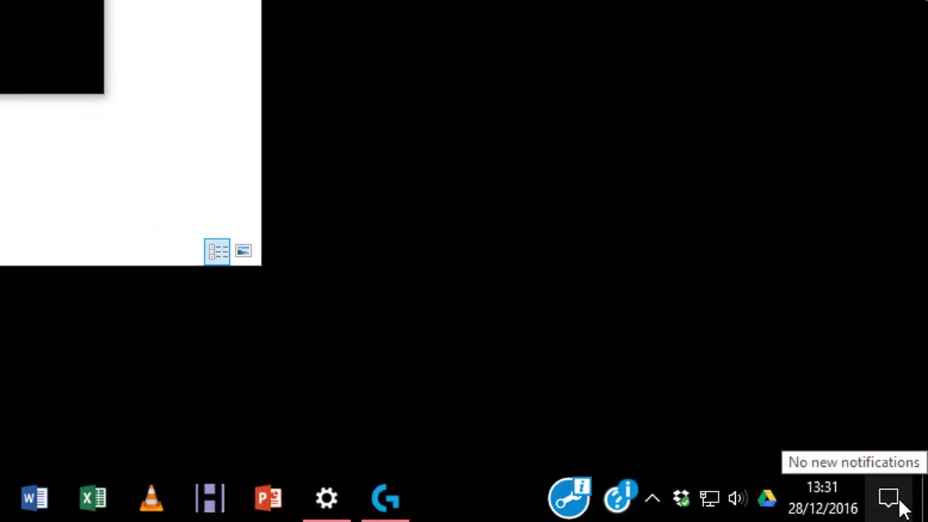
Run a Windows Update check for new updates.
click(902, 505)
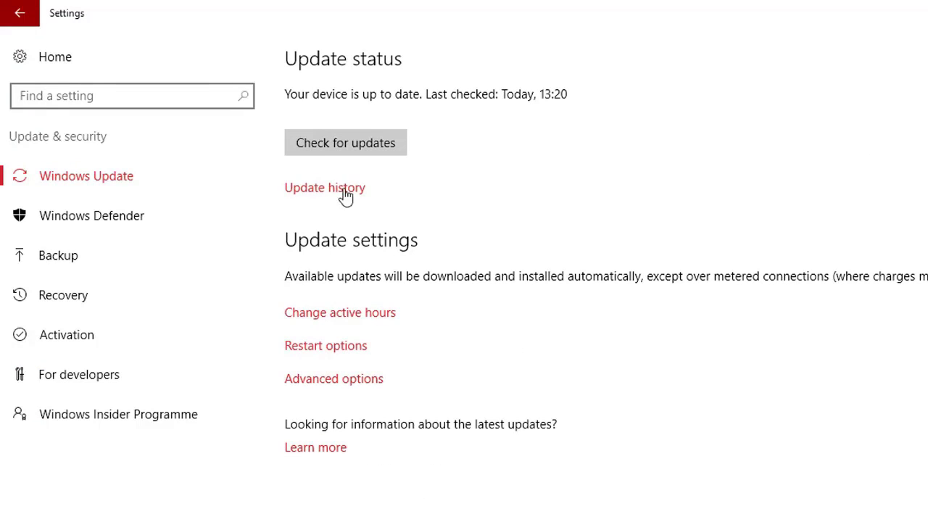
click(325, 162)
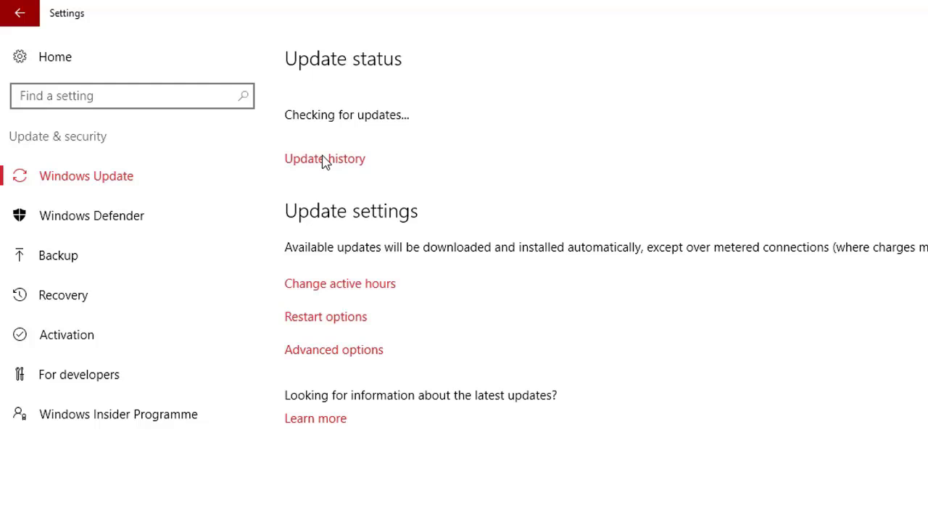